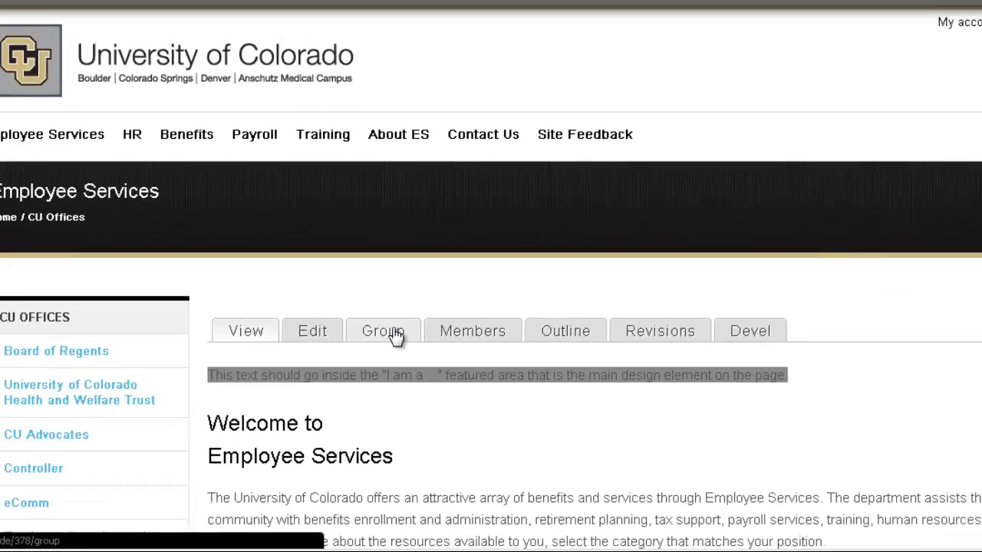
Step: Open the Employee Services menu's link list from Group > Menus and scroll through HR's nested links
click(433, 236)
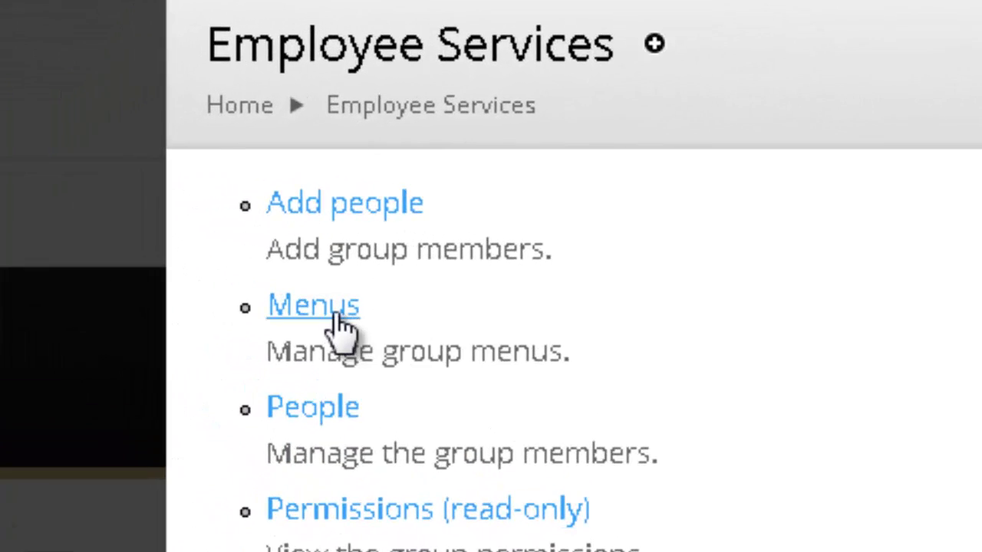
click(338, 314)
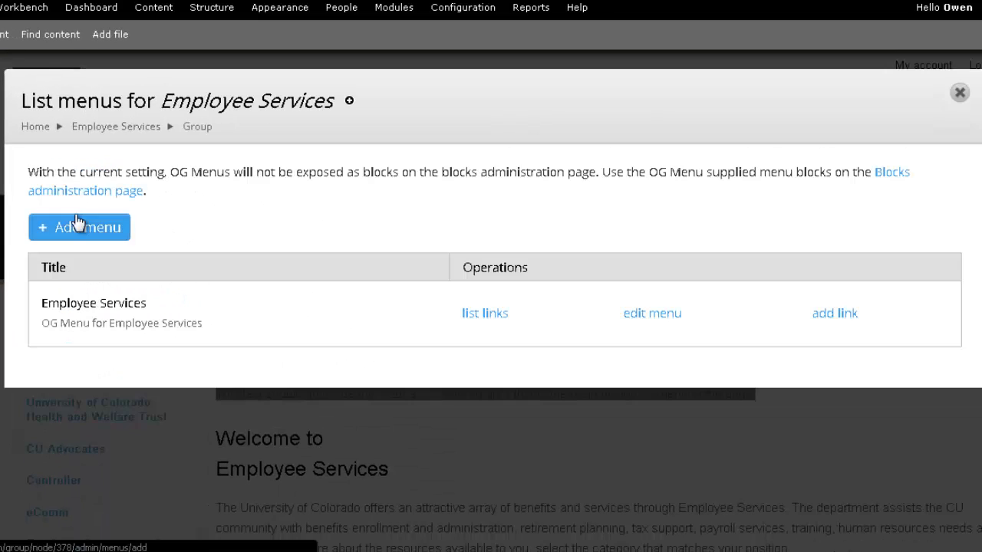
click(478, 315)
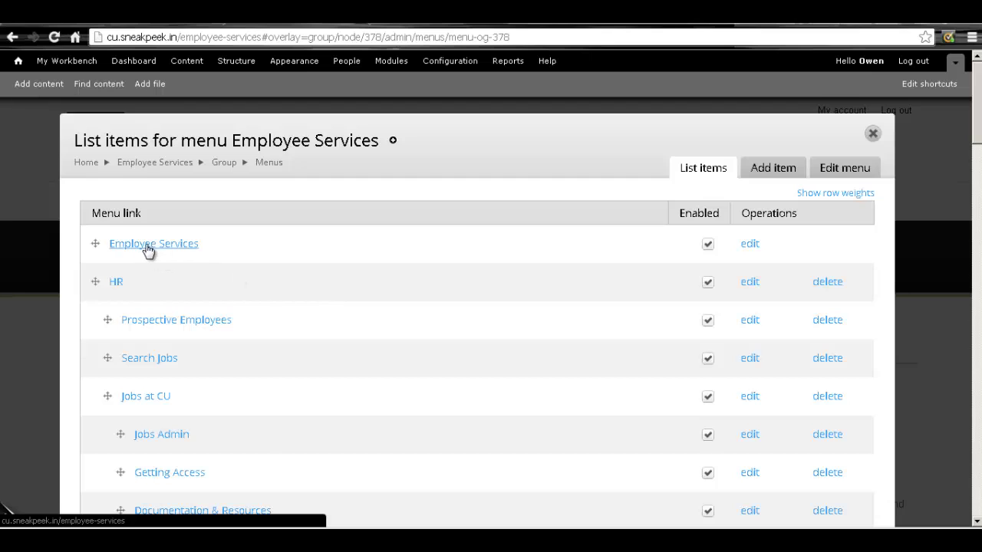
scroll(150, 255, down, 1)
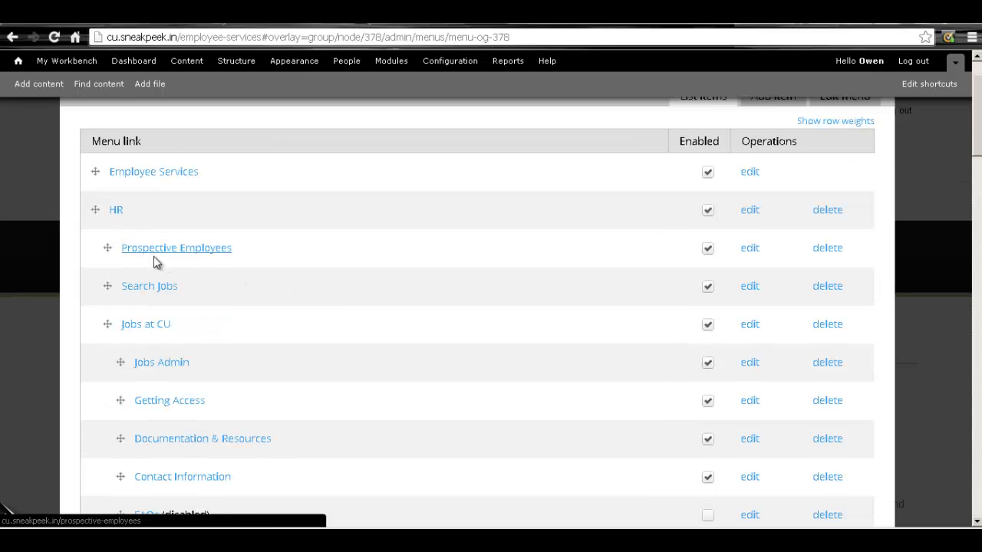
scroll(157, 271, down, 1)
scroll(158, 274, down, 1)
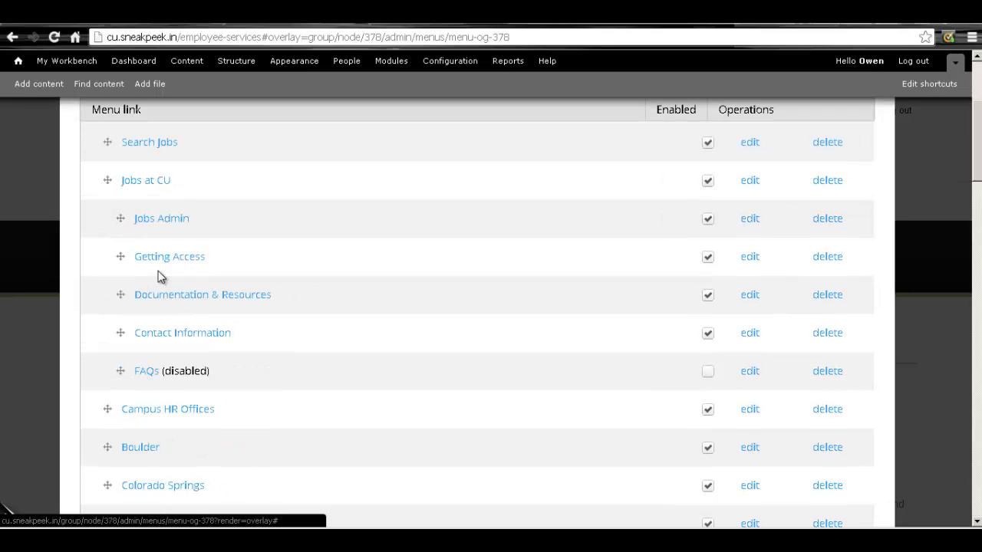
scroll(161, 277, down, 1)
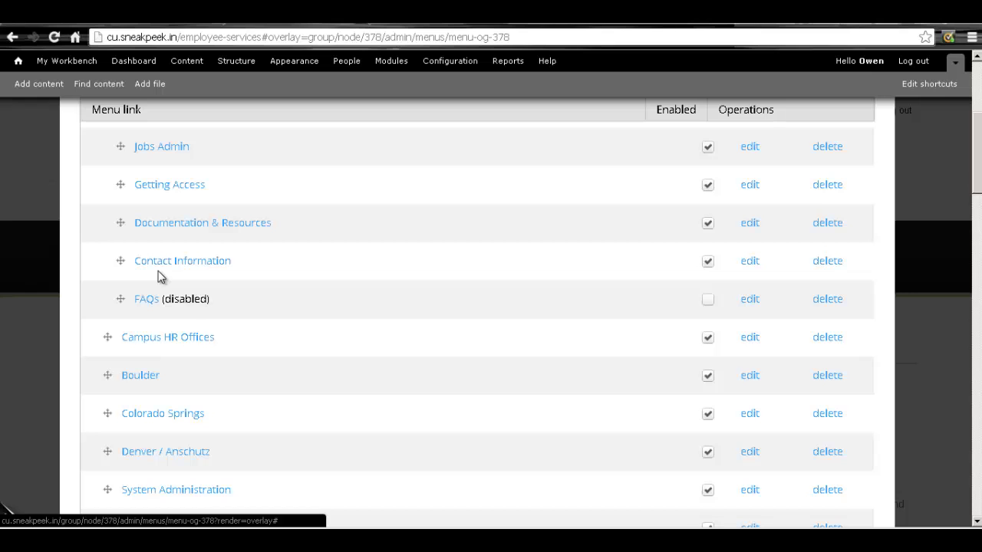
scroll(160, 276, up, 2)
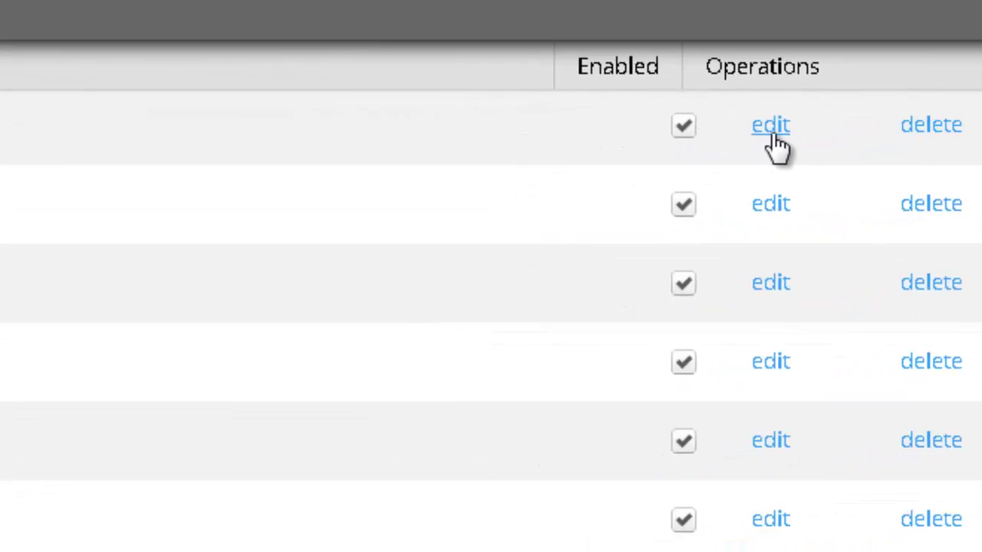
Step: Open the HR link's edit form and inspect its path node/680 and parent Employee Services
click(498, 181)
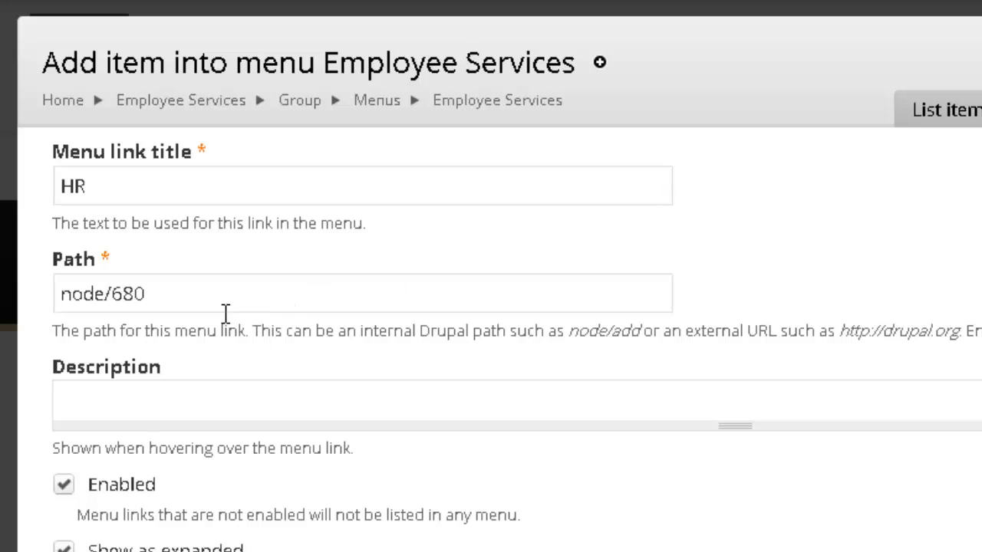
drag(174, 297, 57, 298)
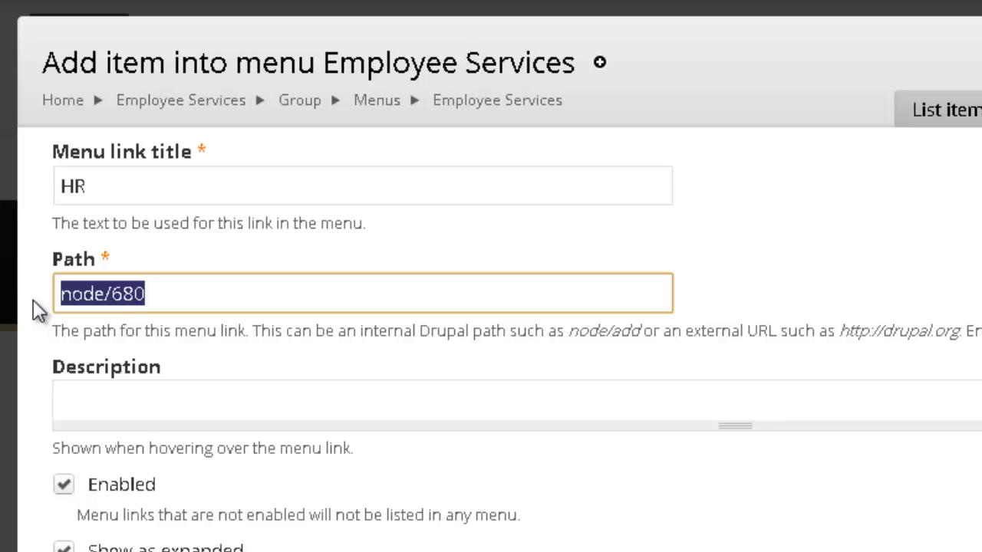
scroll(33, 300, down, 3)
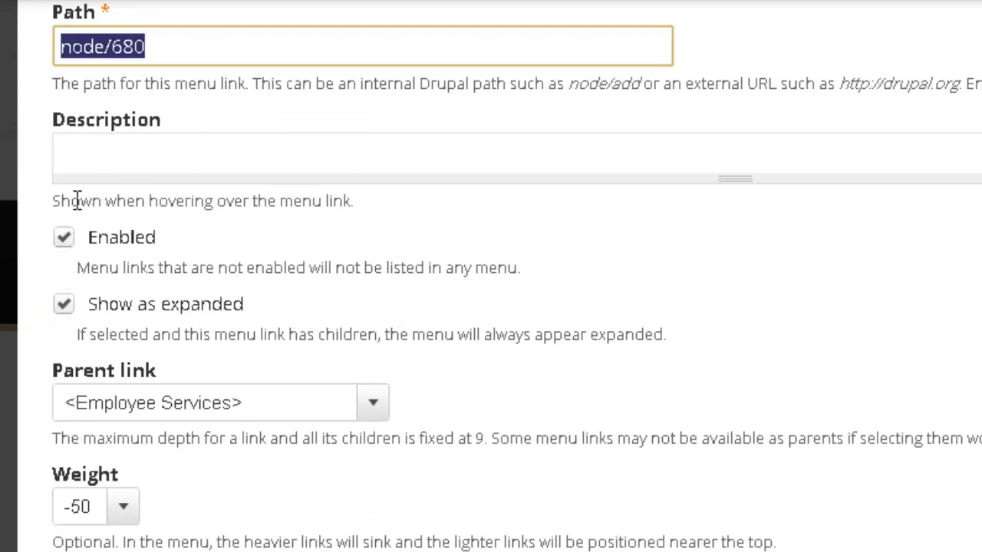
drag(73, 198, 230, 184)
click(245, 202)
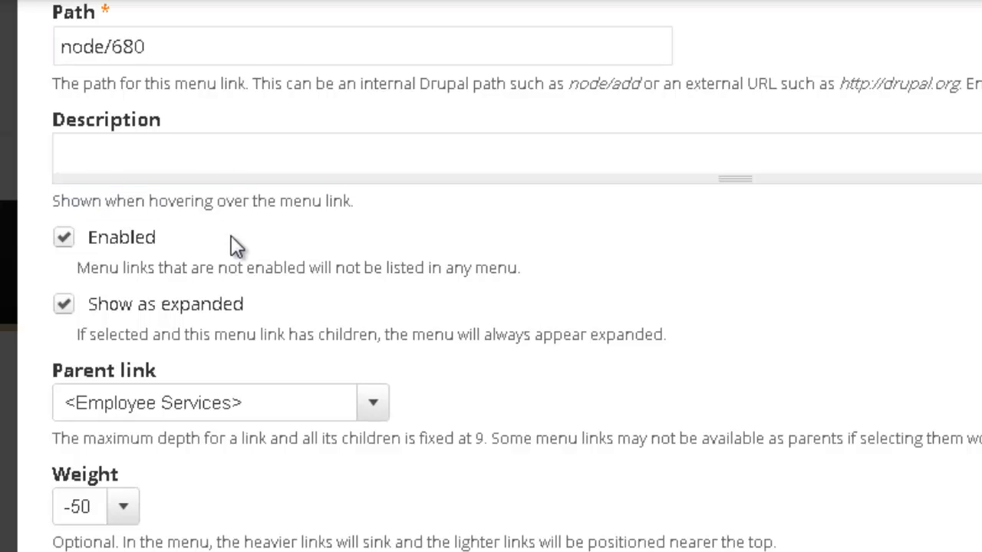
click(169, 418)
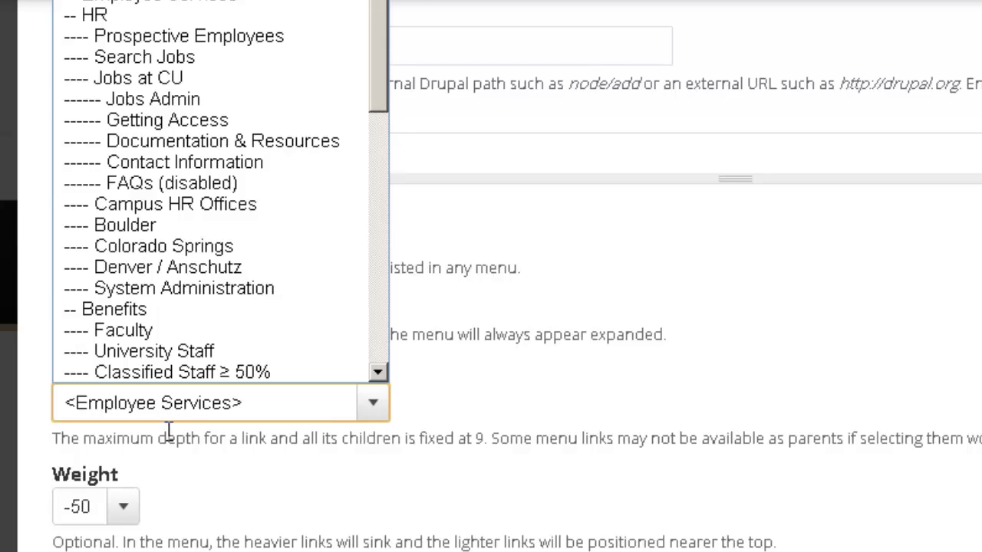
click(170, 430)
scroll(366, 318, up, 3)
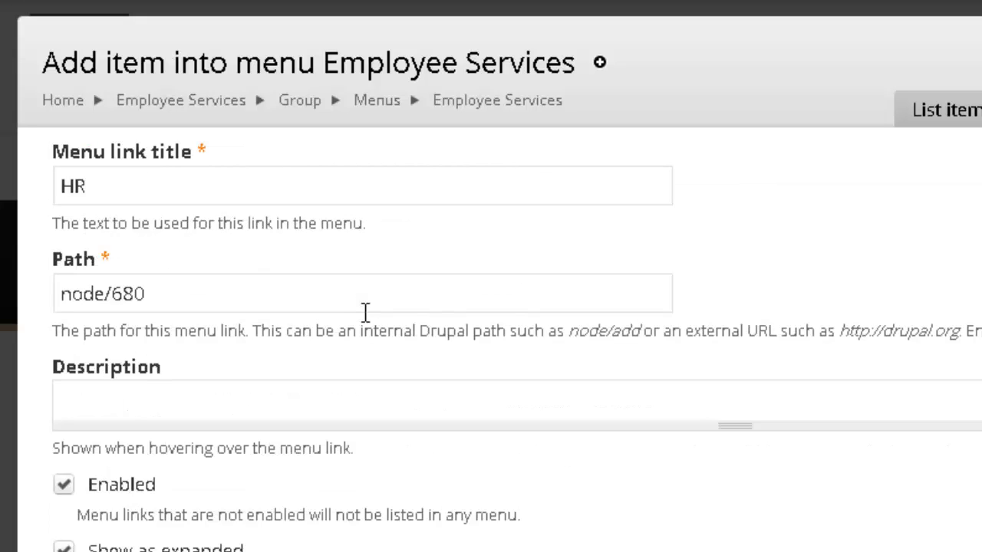
drag(146, 295, 116, 297)
key(BackSpace)
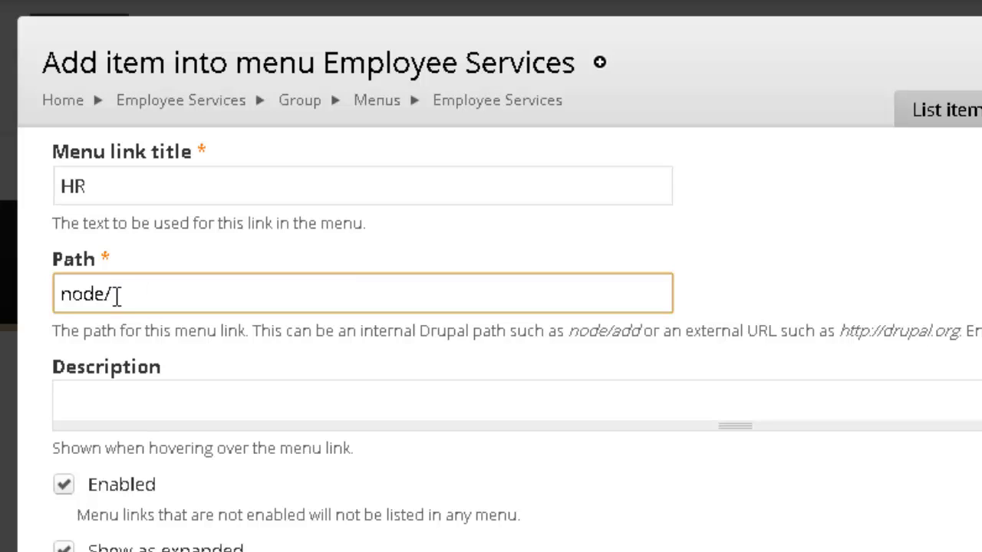
text(545)
key(BackSpace)
key(BackSpace)
key(BackSpace)
text(680)
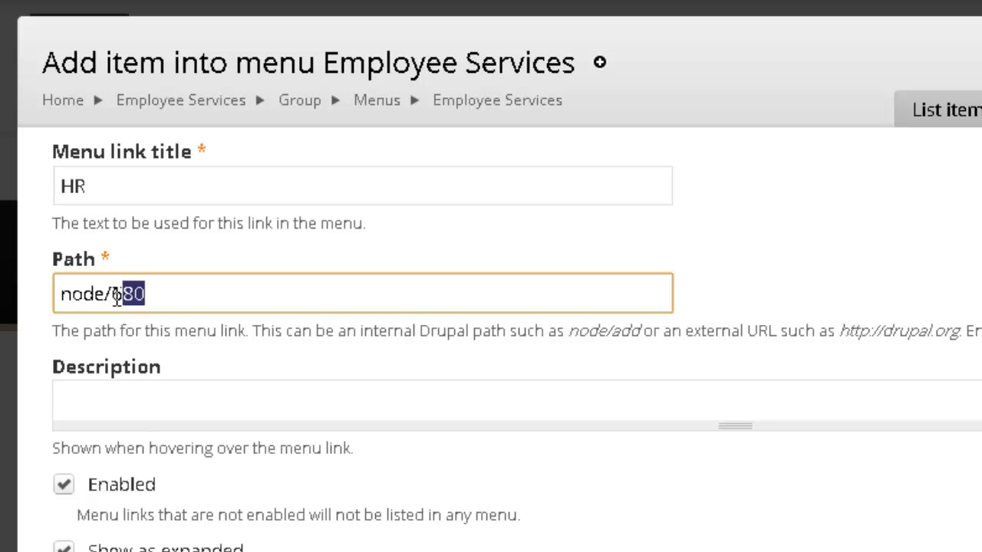
click(228, 288)
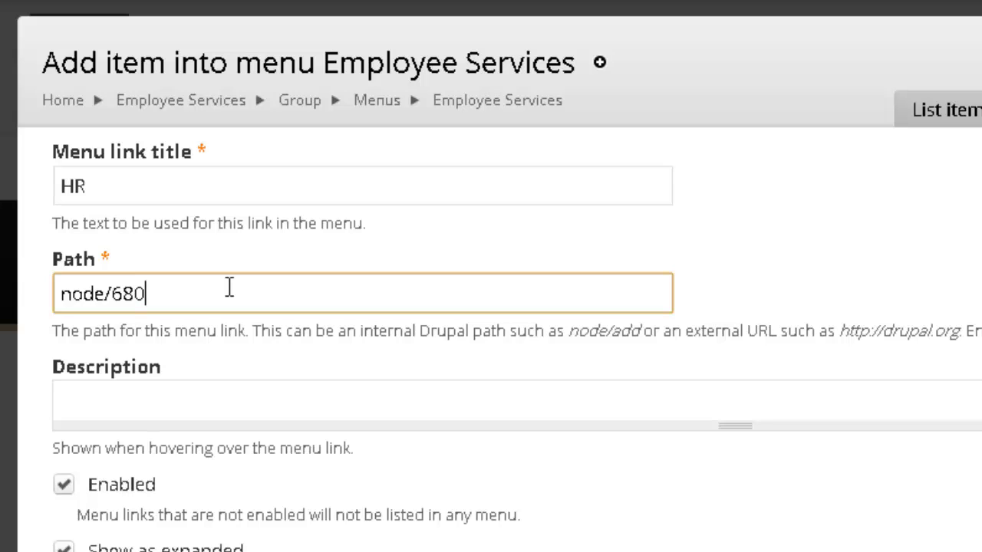
key(BackSpace)
key(BackSpace)
key(BackSpace)
text(add)
key(ctrl+z)
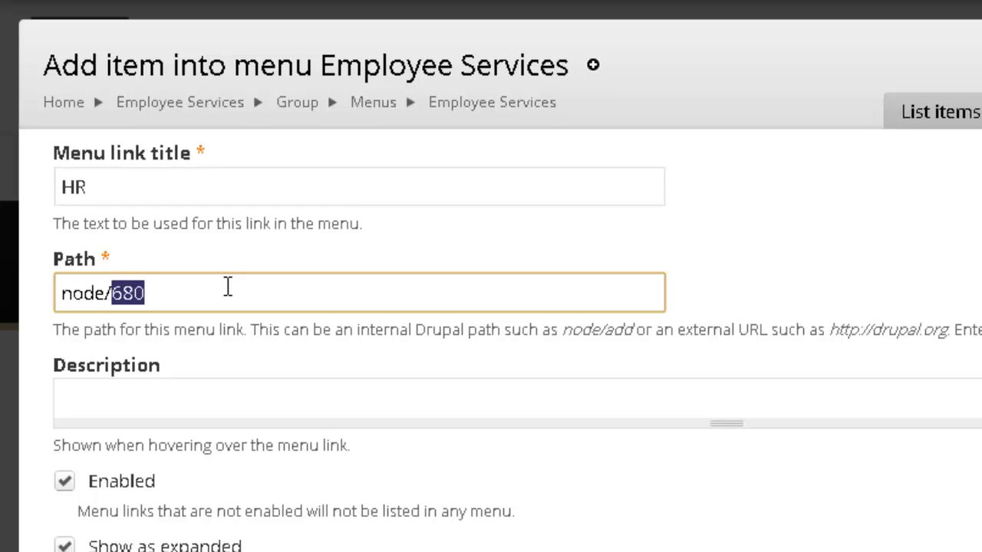
click(230, 288)
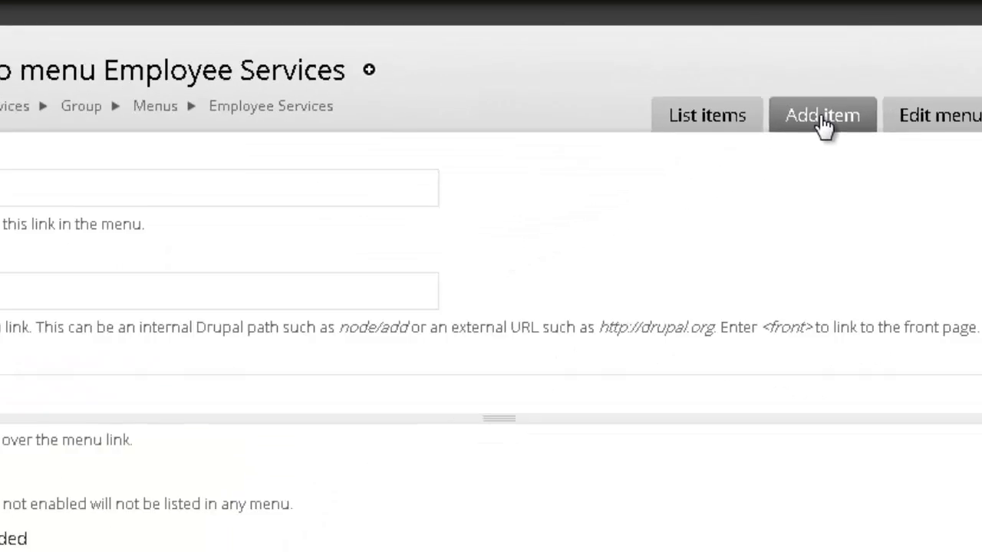
Step: Start a new Employee Services menu link titled 'Owen's Example' with path node/add
click(477, 253)
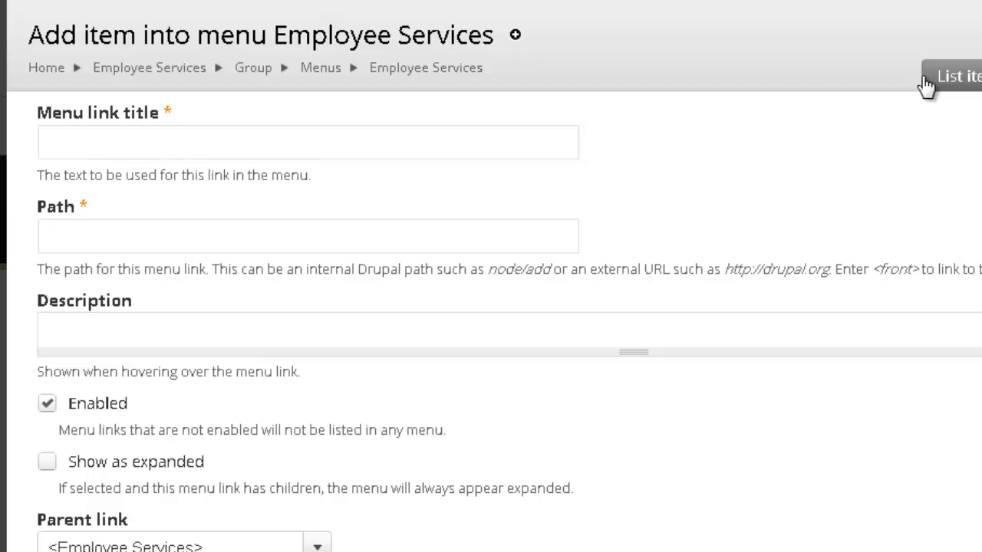
click(494, 136)
text(Owen's Example)
key(Tab)
text(node/add)
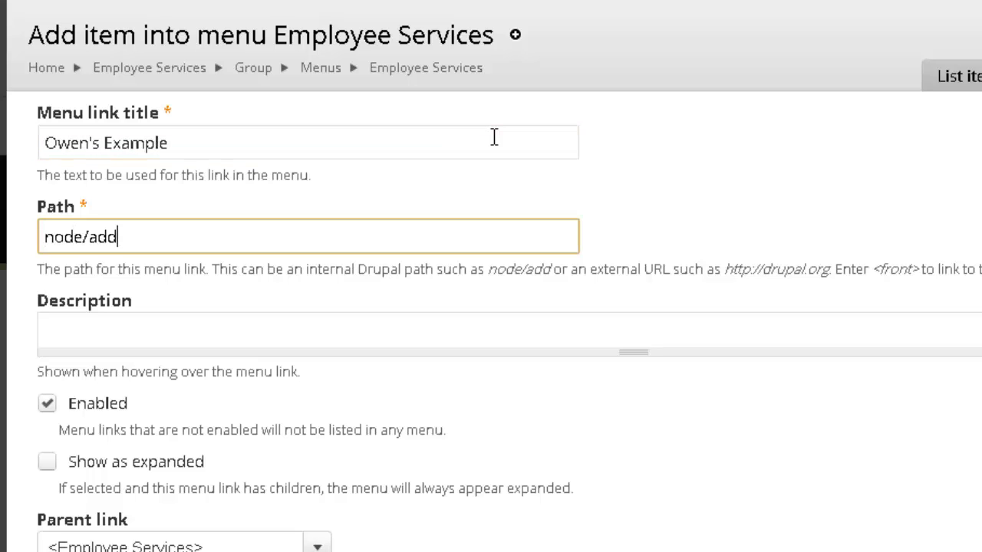
Step: Add the description 'You're hovering over Owen's Example' and enable Show as expanded
scroll(465, 138, down, 1)
scroll(465, 138, down, 1)
click(423, 119)
text(You're hov)
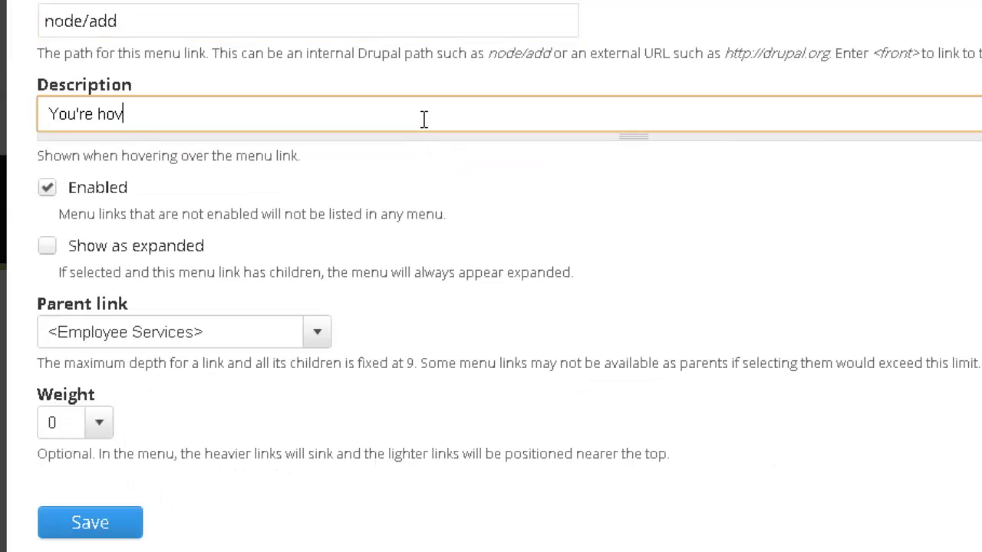
text(ering over Ow)
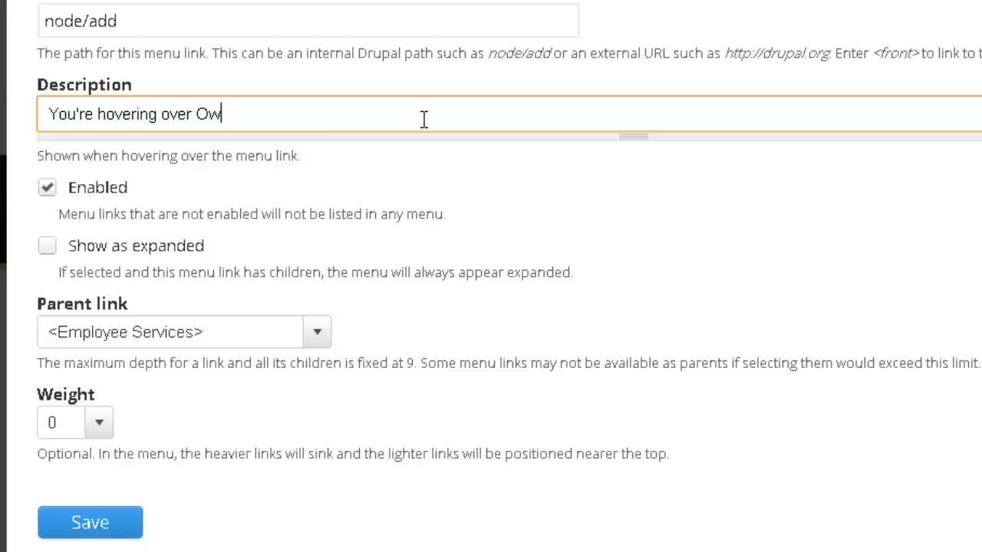
text(en's Example)
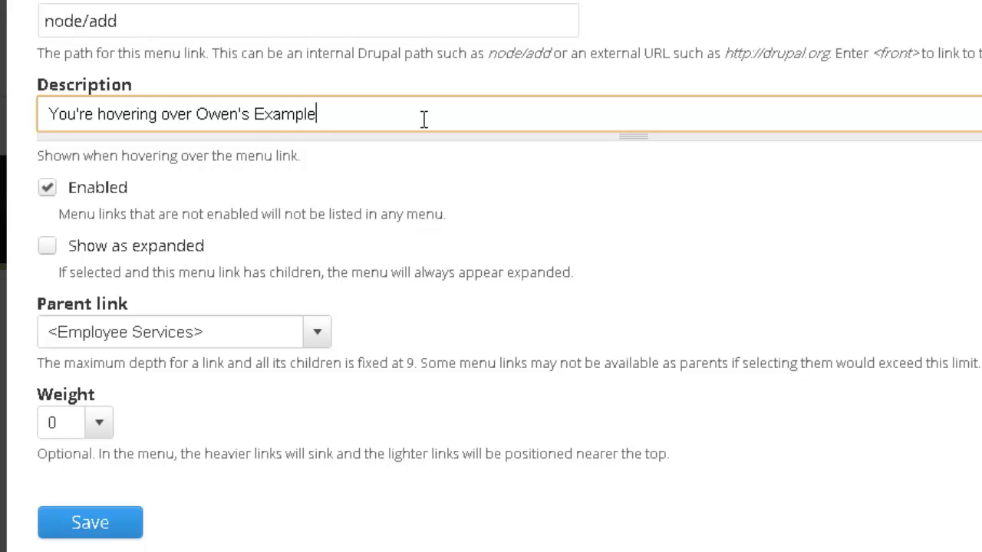
click(48, 247)
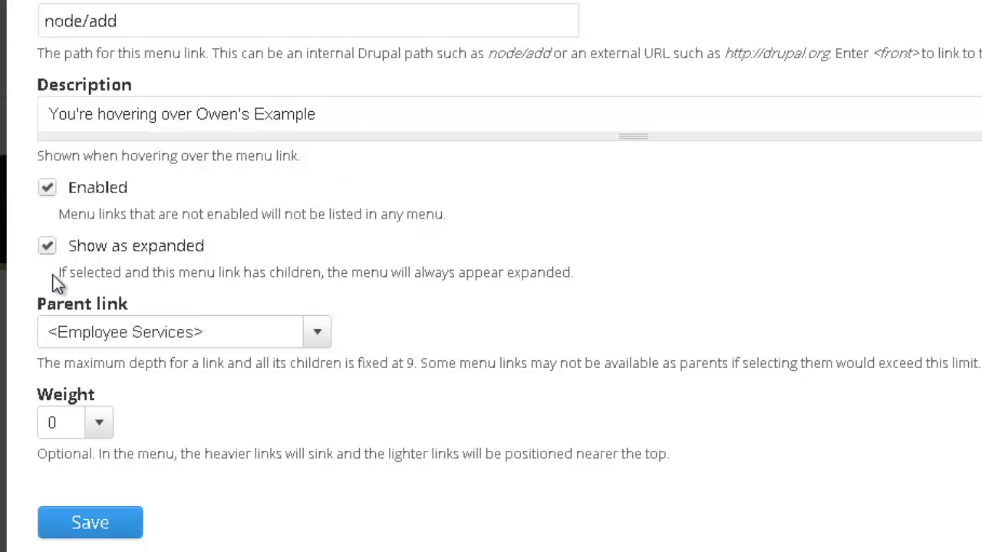
drag(60, 274, 572, 274)
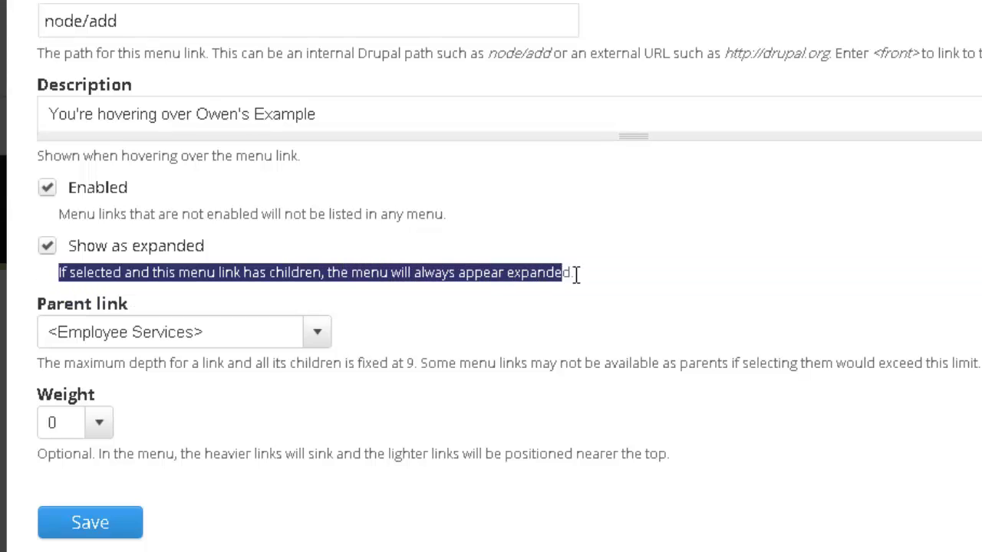
click(418, 328)
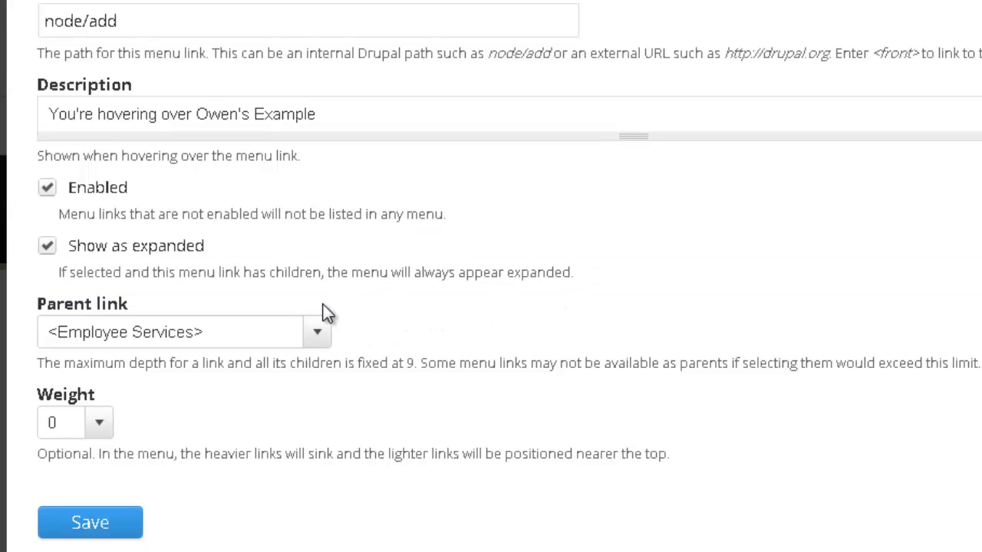
Step: Keep parent Employee Services, set weight 50, and save the 'Owen's Example' link
click(322, 334)
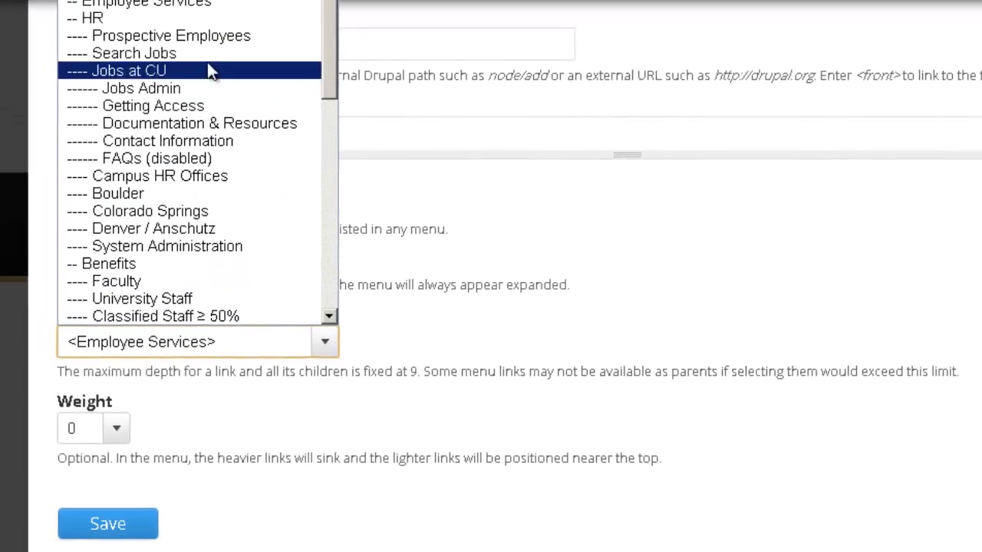
click(176, 7)
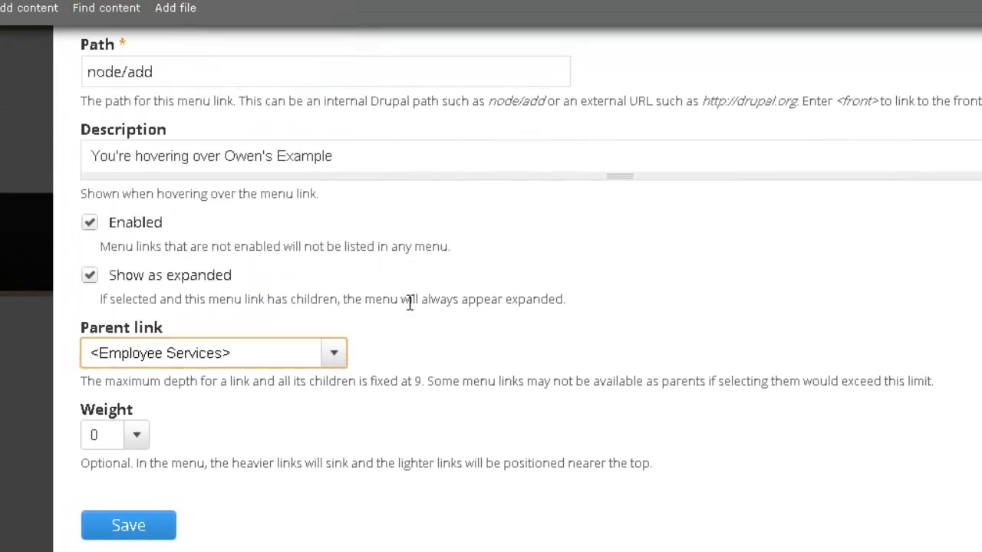
click(136, 436)
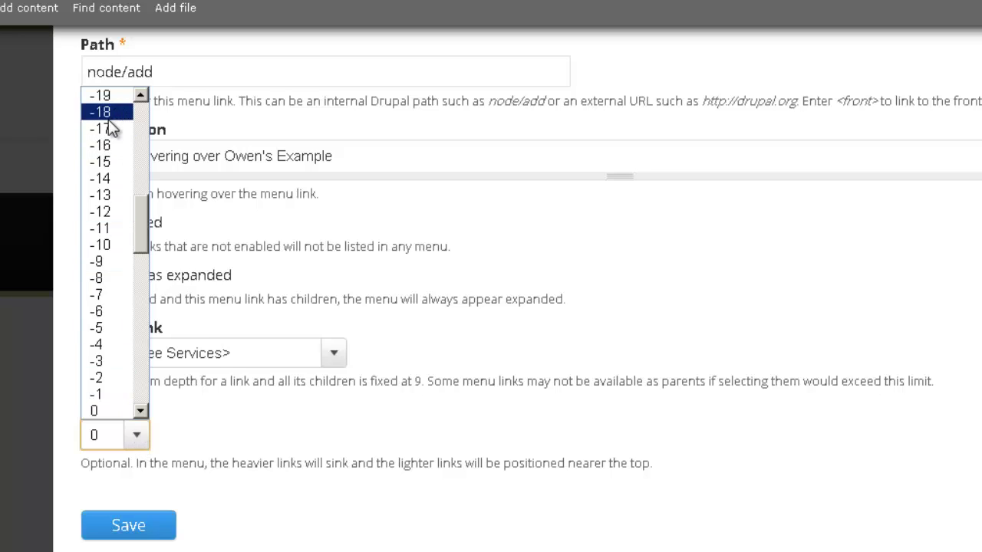
scroll(108, 123, up, 10)
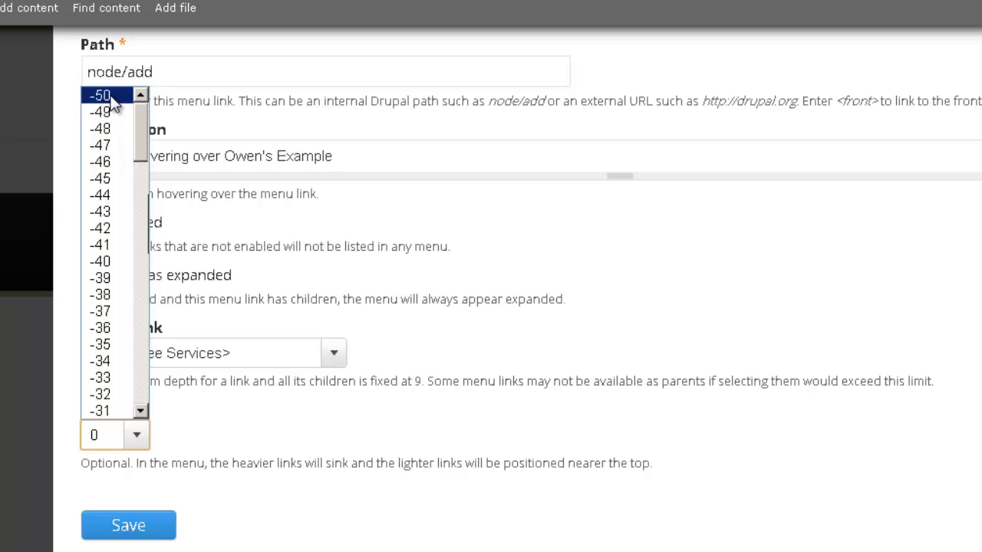
scroll(111, 103, down, 20)
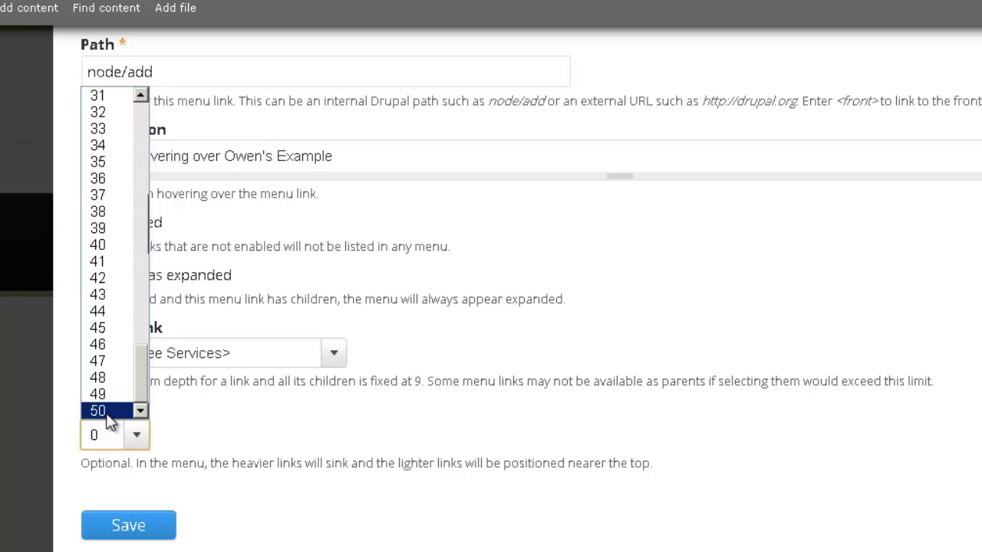
click(108, 412)
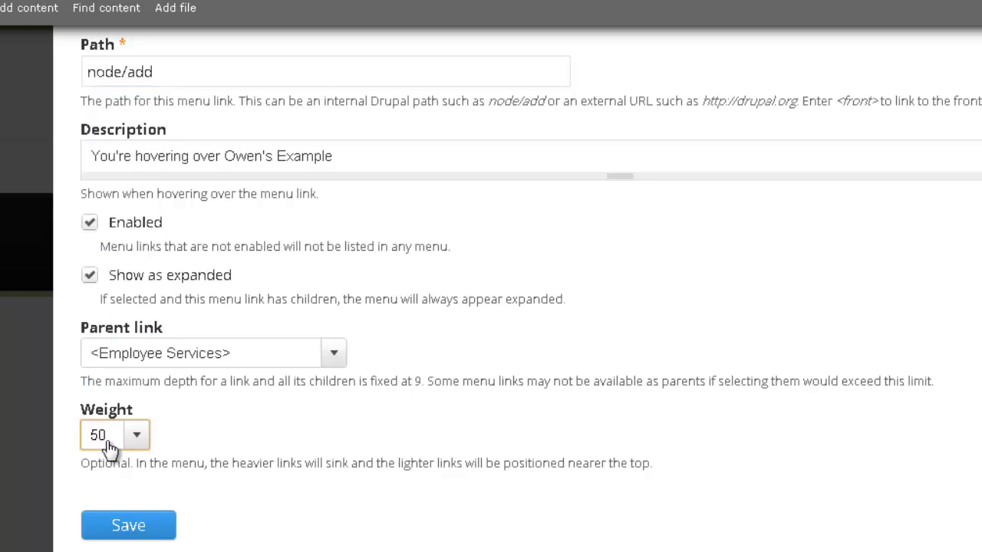
click(132, 528)
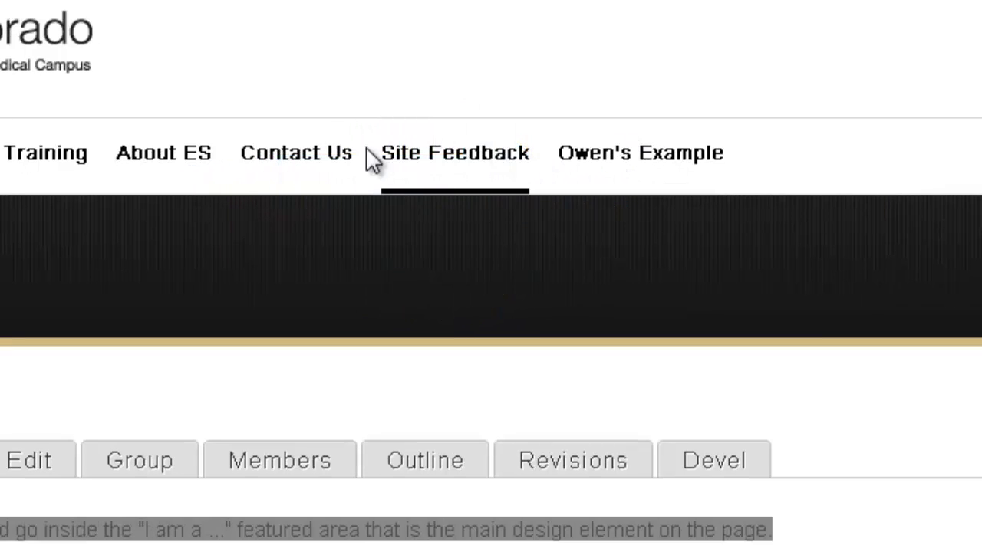
mouse_move(353, 153)
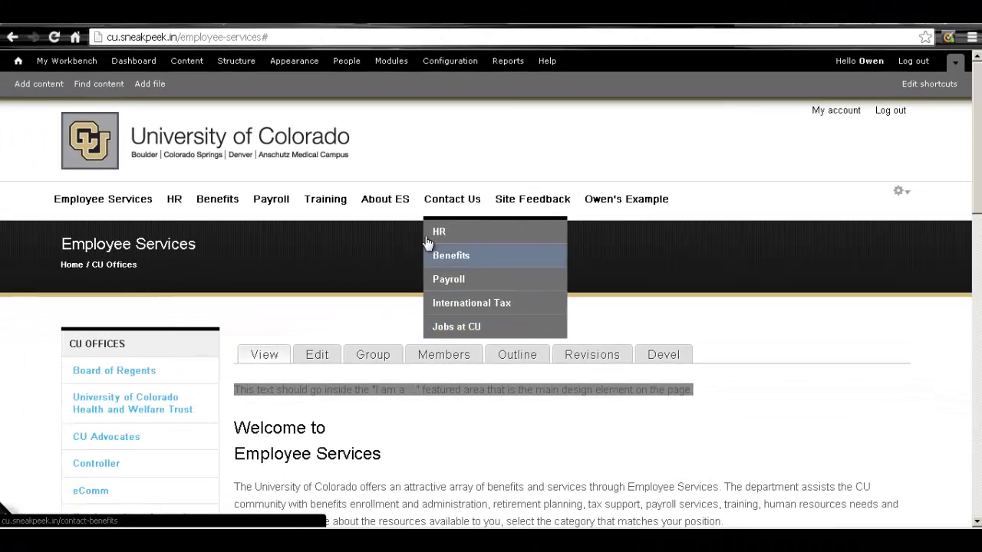
mouse_move(307, 193)
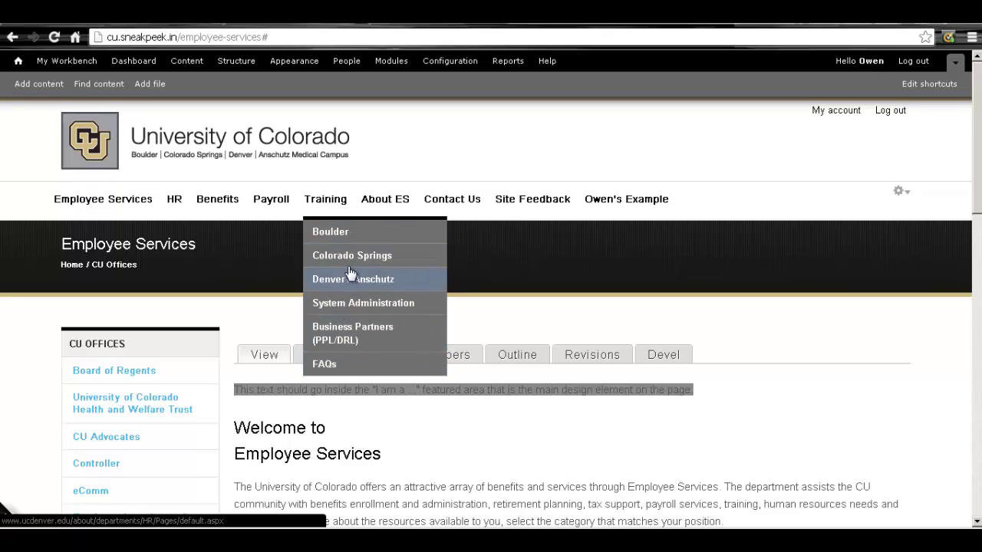
mouse_move(270, 198)
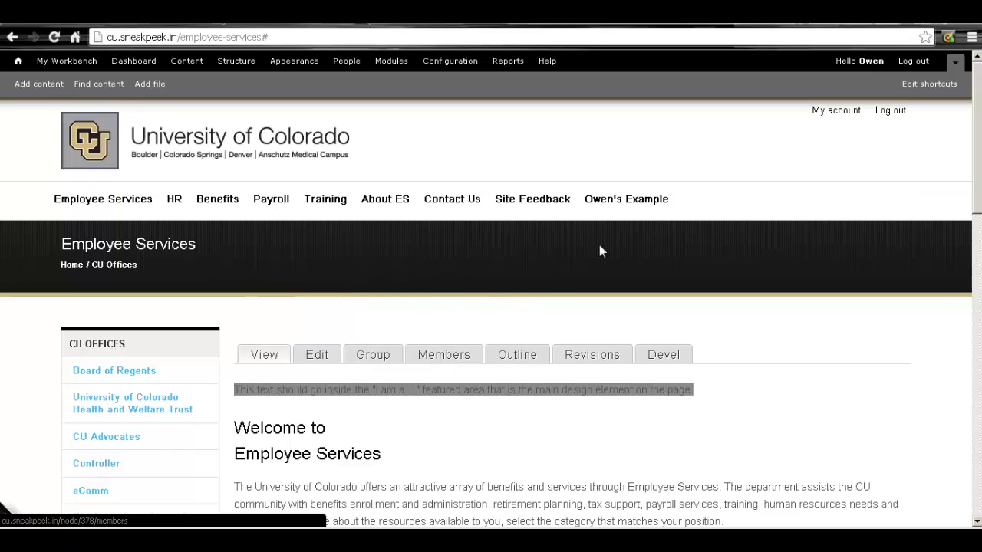
click(614, 205)
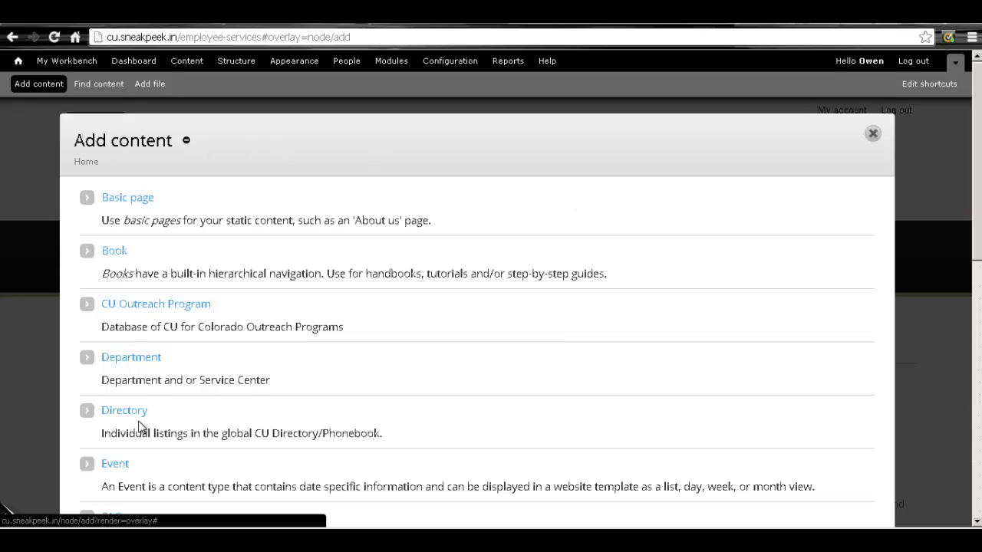
click(874, 136)
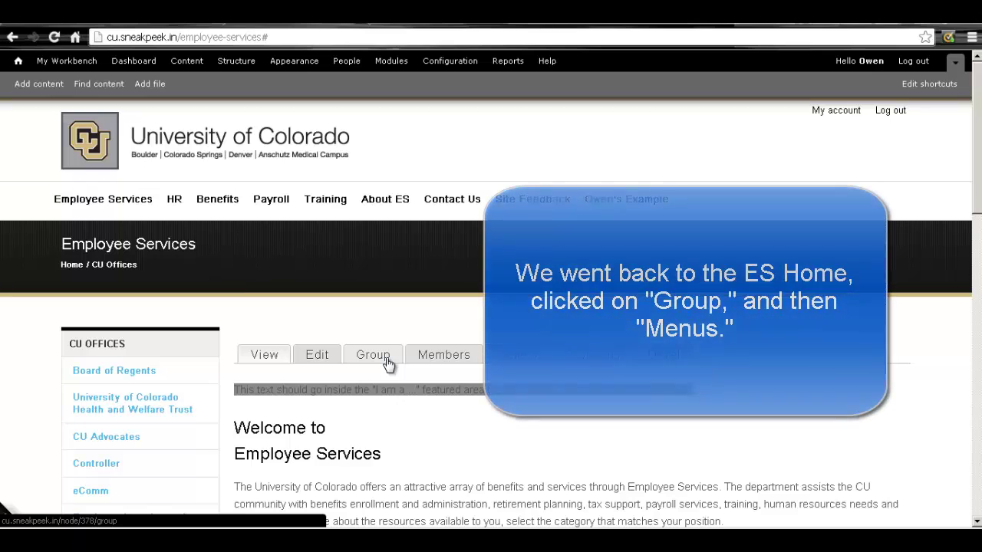
Step: Reopen the Employee Services link list and scroll to the new 'Owen's Example' entry at the bottom
click(387, 364)
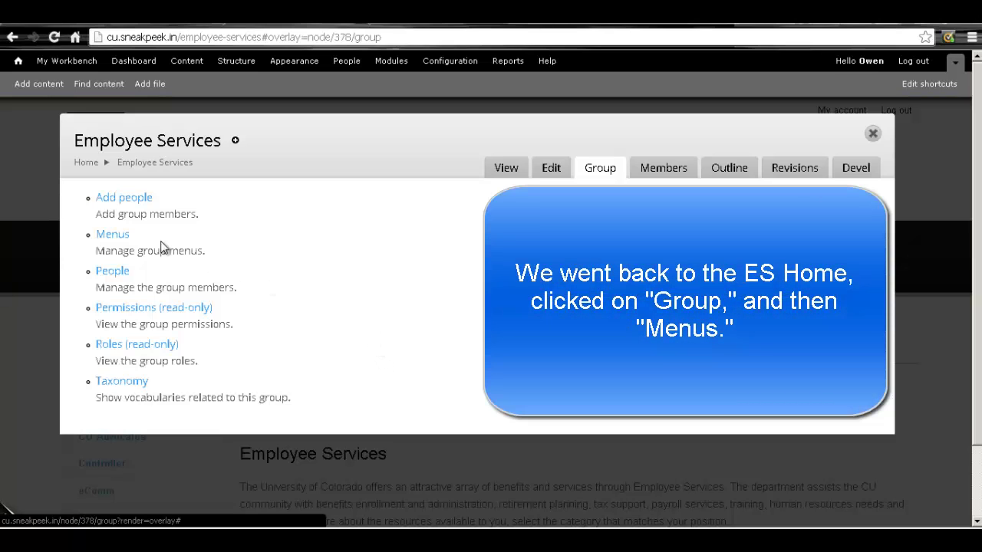
click(125, 238)
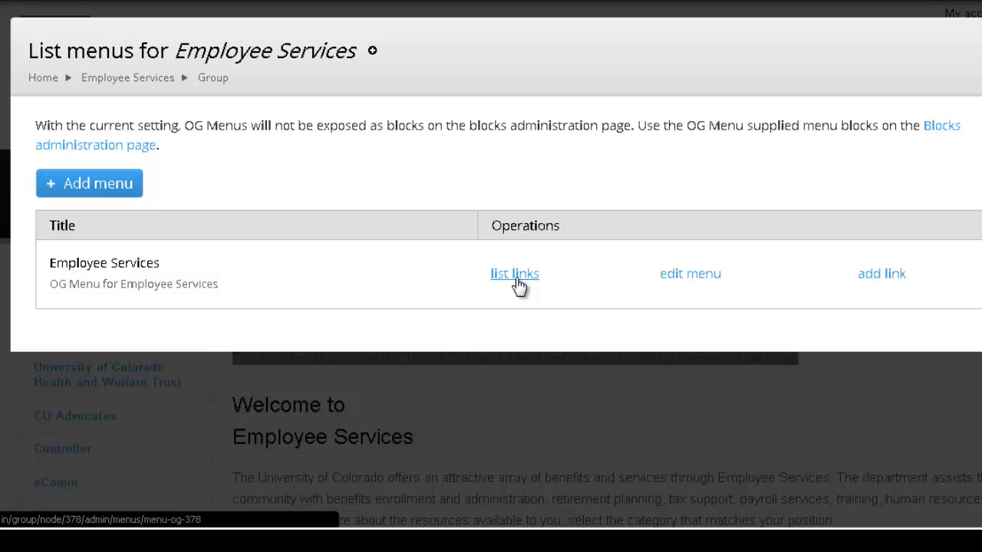
click(515, 275)
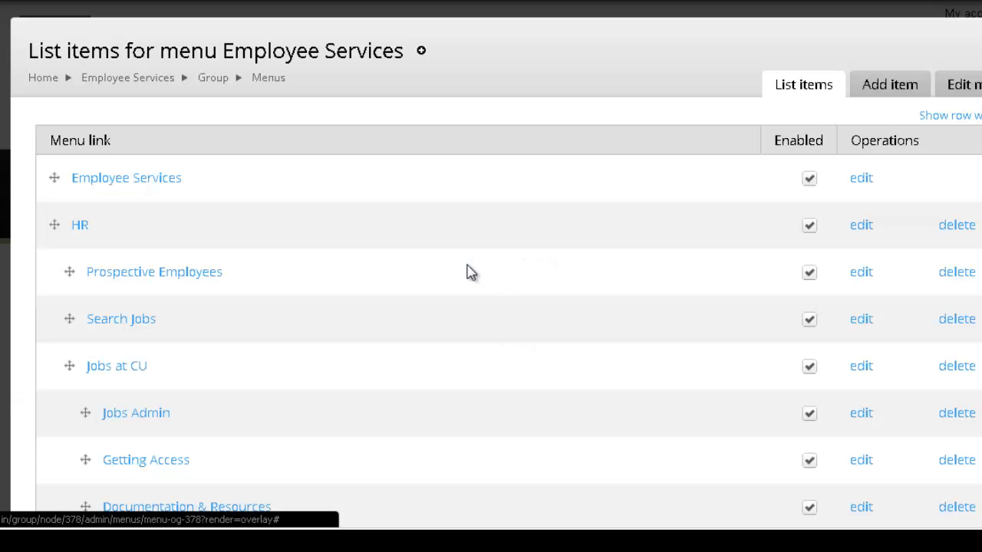
scroll(471, 273, down, 20)
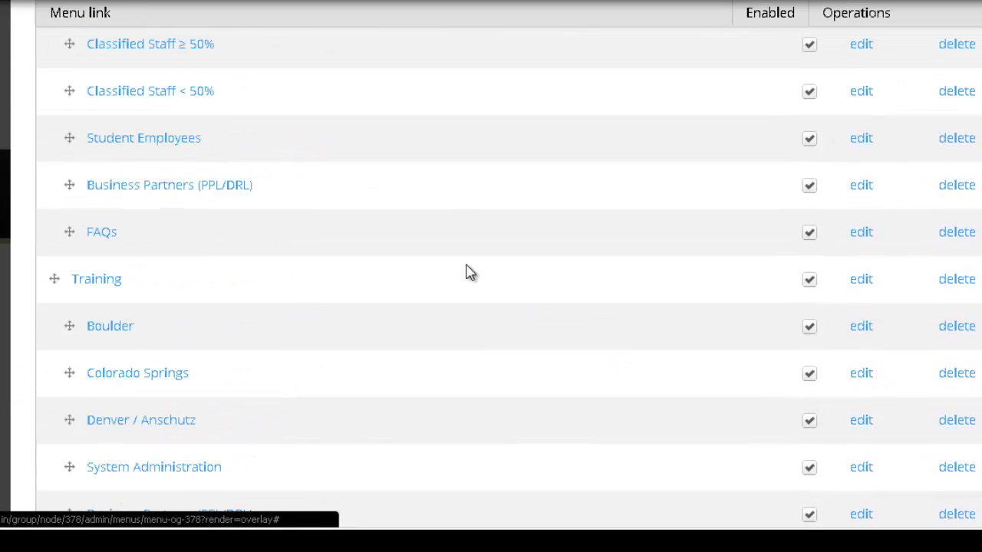
scroll(469, 273, down, 20)
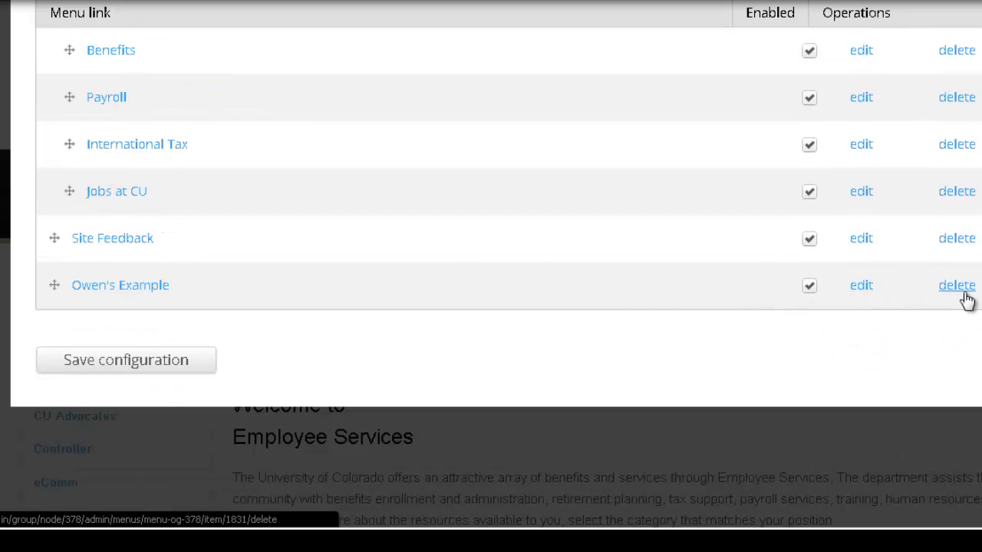
Step: Delete the 'Owen's Example' link and confirm the deletion
click(960, 299)
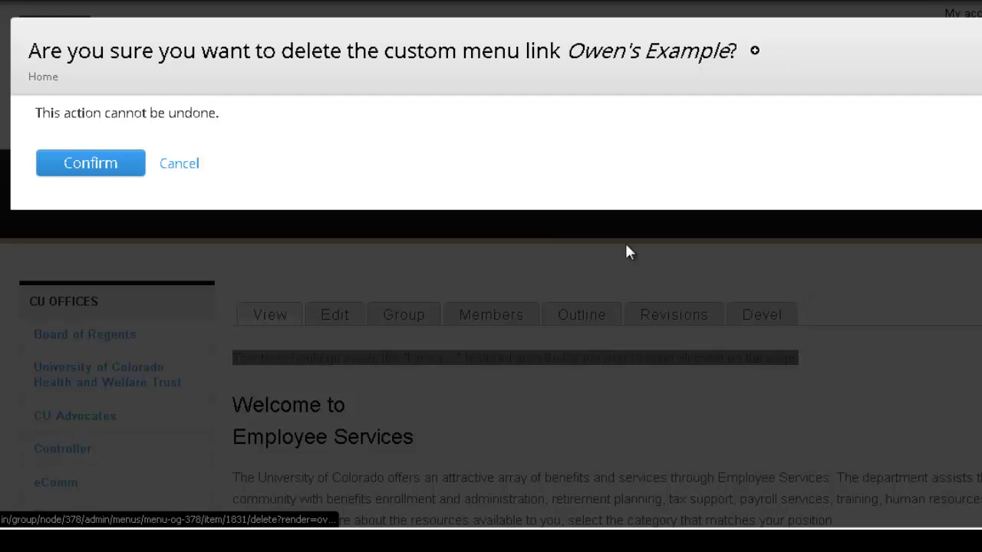
click(125, 167)
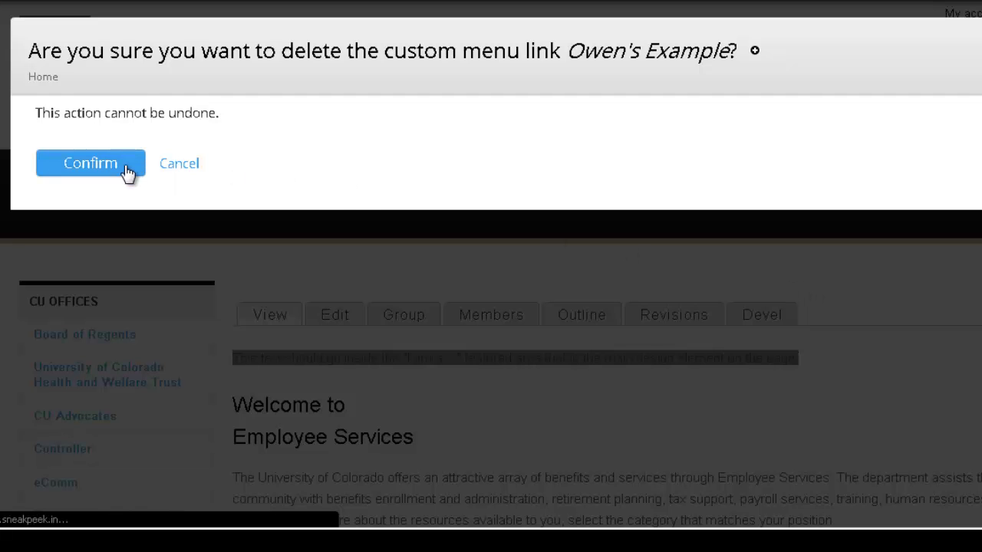